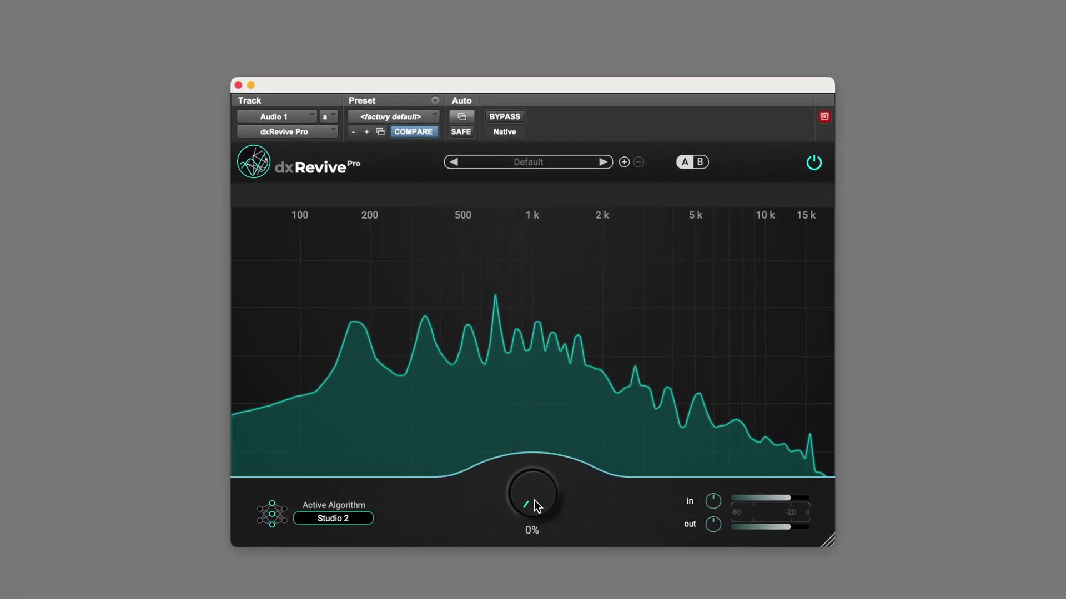
Step: Raise dxRevive Pro's Studio 2 cleanup amount to 93.6% while playing the dialogue
{"action": "left_click_drag", "start_coordinate": [534, 501], "coordinate": [587, 317]}
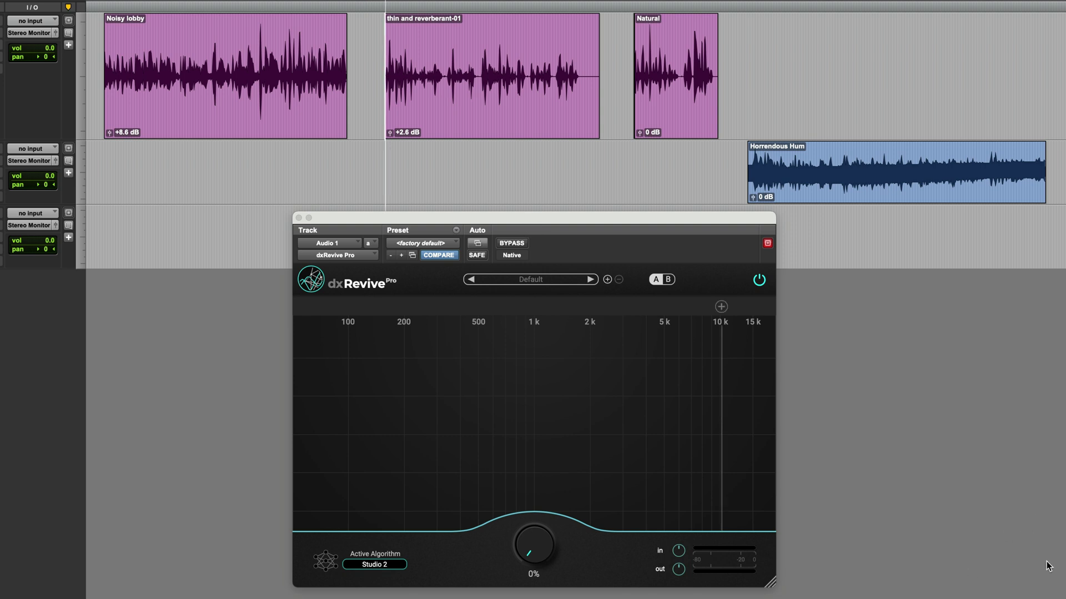
{"action": "key", "text": "space"}
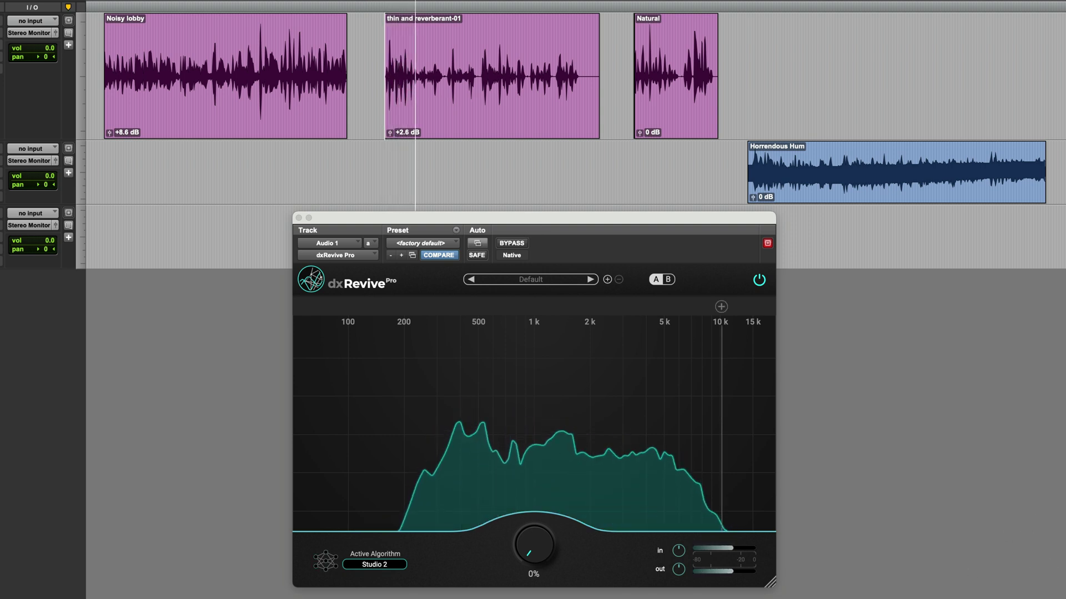
{"action": "left_click_drag", "start_coordinate": [531, 551], "coordinate": [601, 393]}
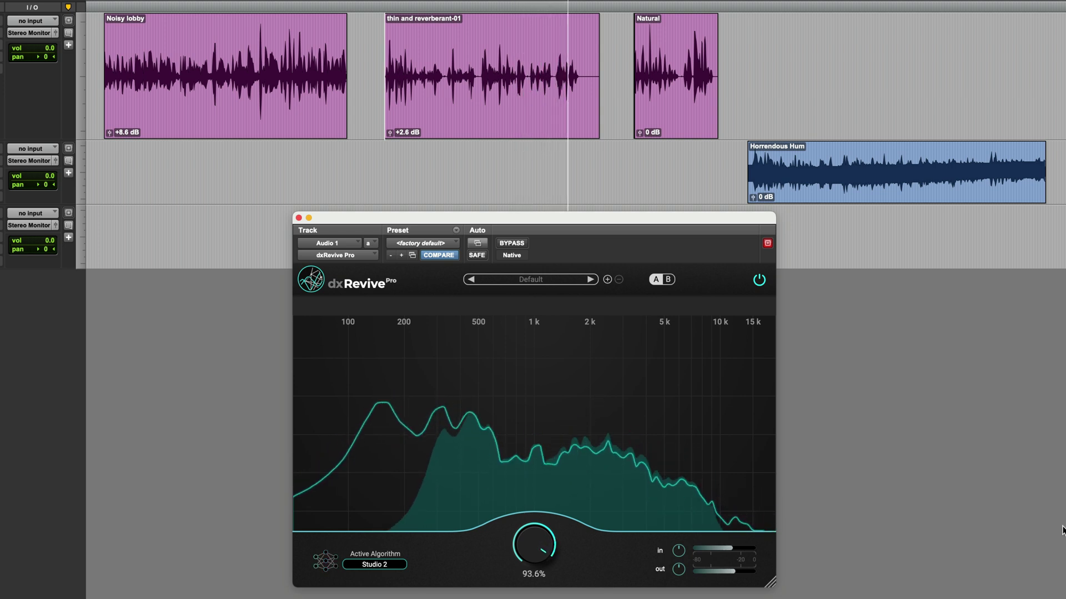
{"action": "key", "text": "space"}
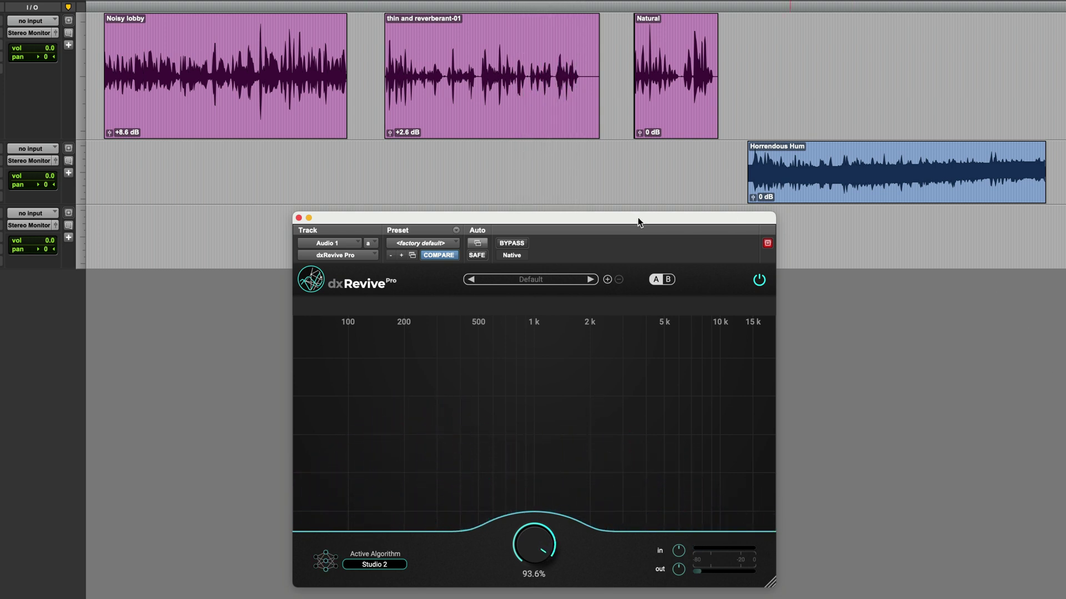
Step: Compare the dialogue with dxRevive bypassed and then re-enabled during playback
{"action": "left_click", "coordinate": [511, 243]}
{"action": "key", "text": "space"}
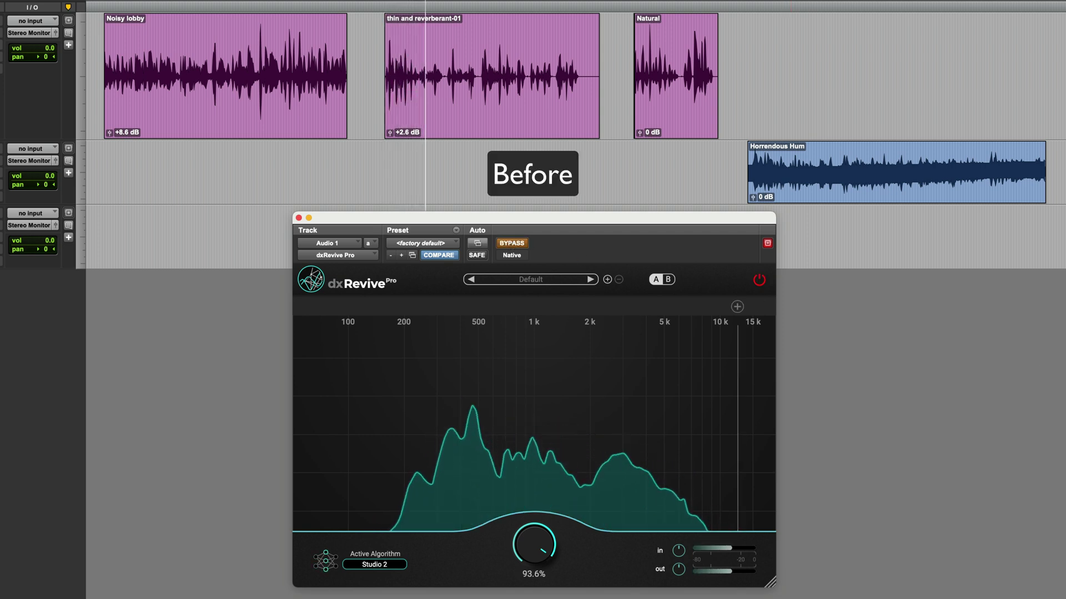
{"action": "left_click", "coordinate": [511, 243]}
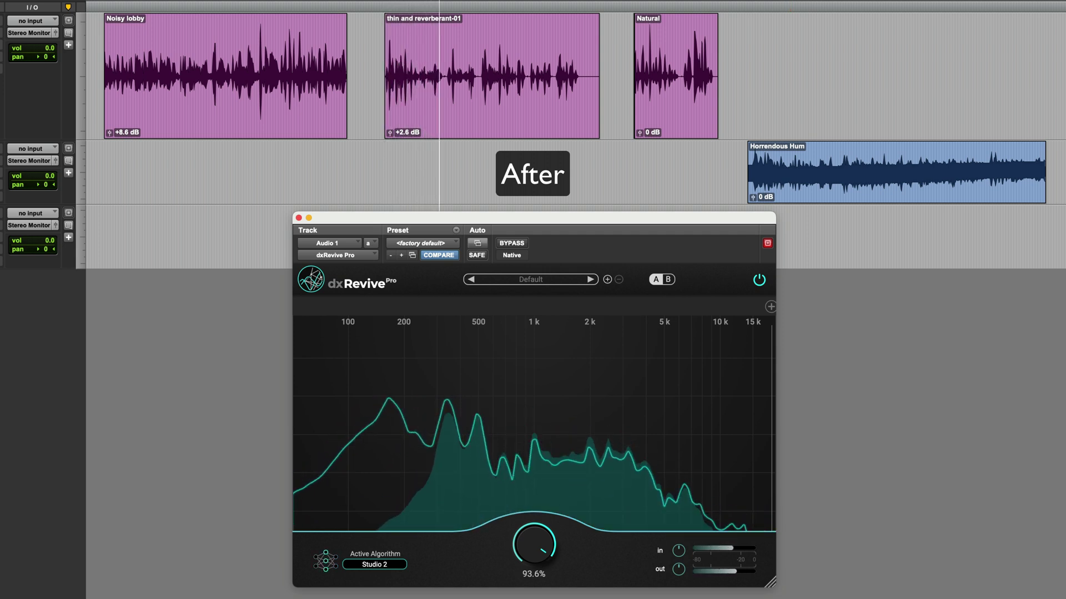
{"action": "key", "text": "space"}
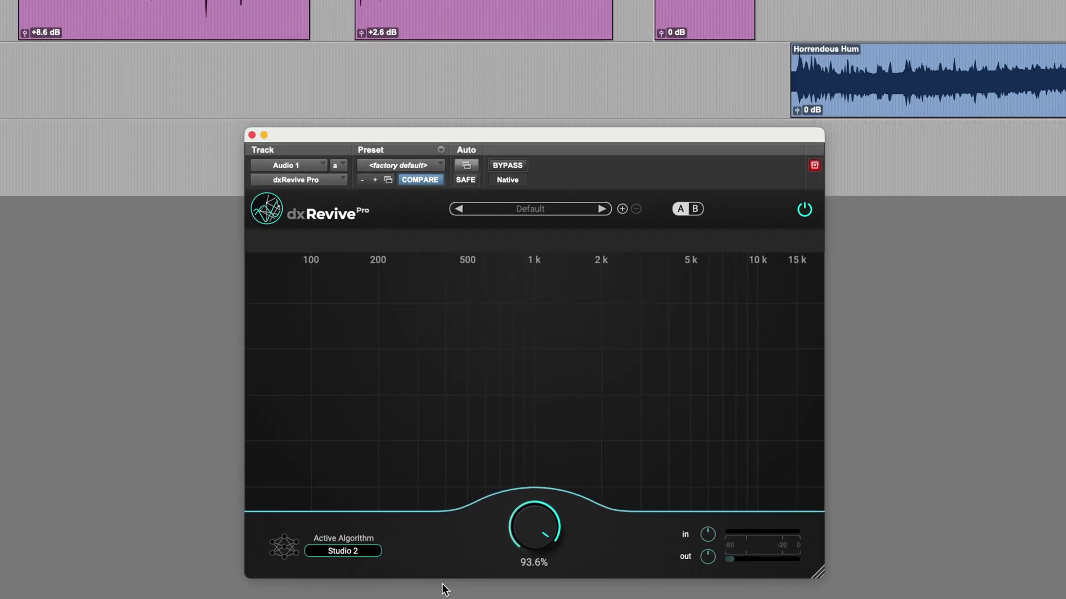
Step: Pick Natural from dxRevive Pro's algorithm list in place of Studio 2
{"action": "left_click", "coordinate": [386, 564]}
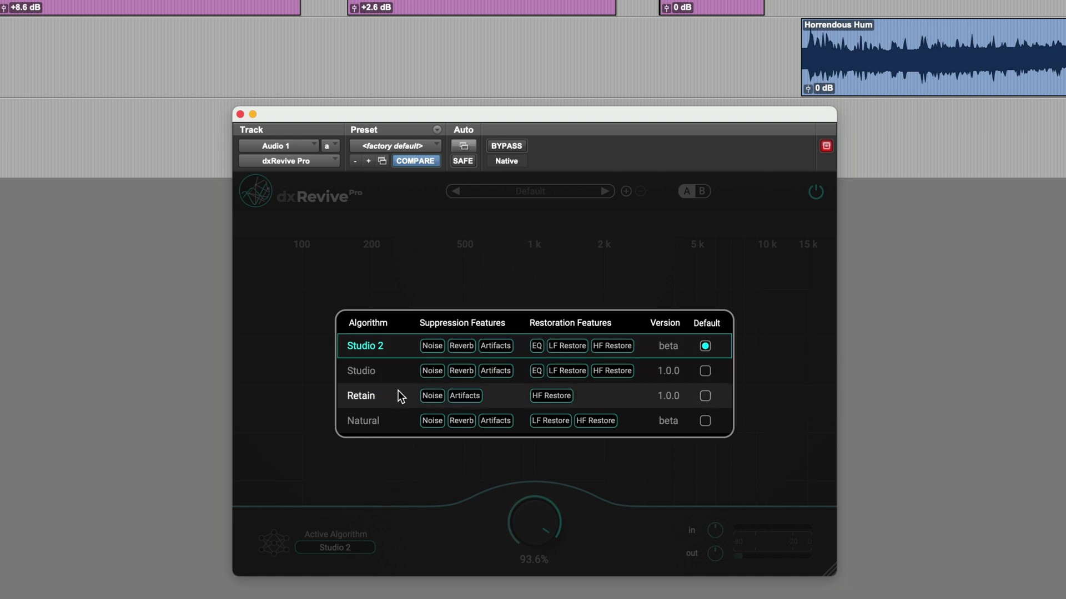
{"action": "left_click", "coordinate": [401, 421]}
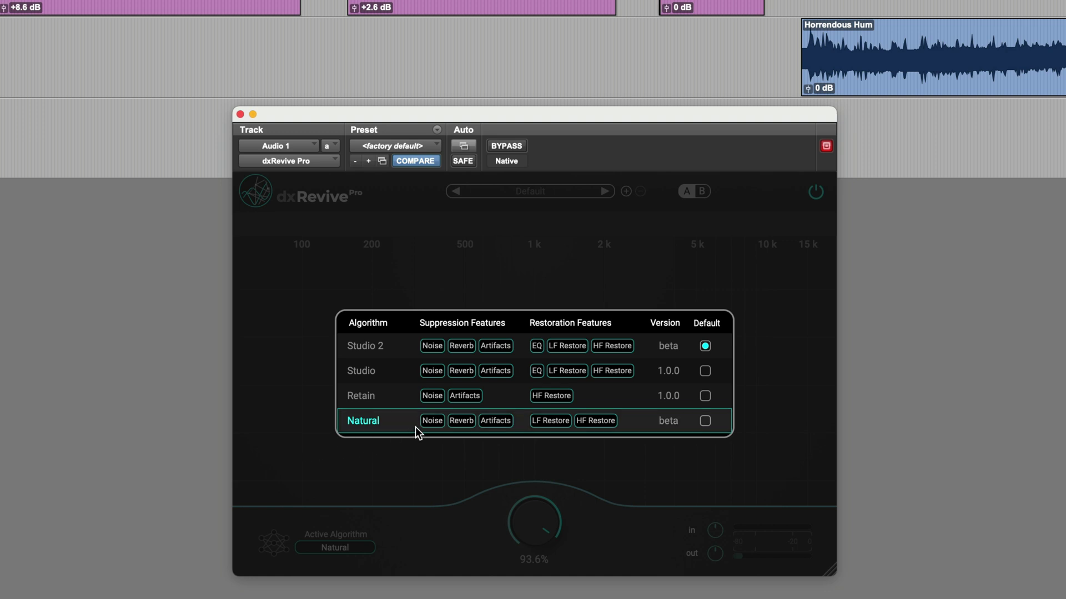
Step: Reset the cleanup amount to 0%, then raise it to 100% while playing the Natural clip
{"action": "left_click", "coordinate": [292, 443]}
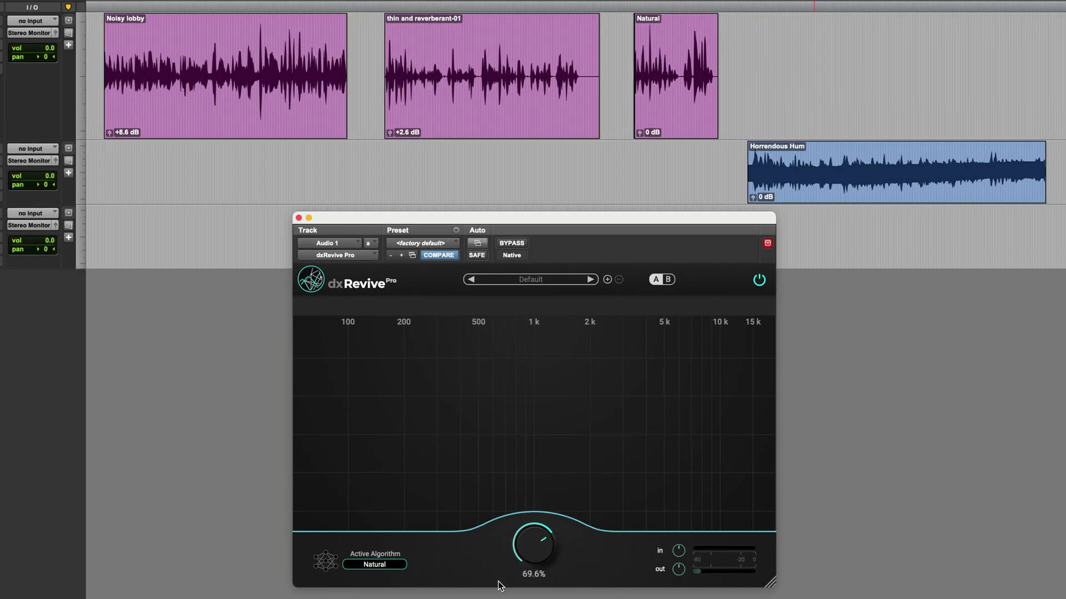
{"action": "left_click_drag", "start_coordinate": [534, 523], "coordinate": [534, 571]}
{"action": "key", "text": "space"}
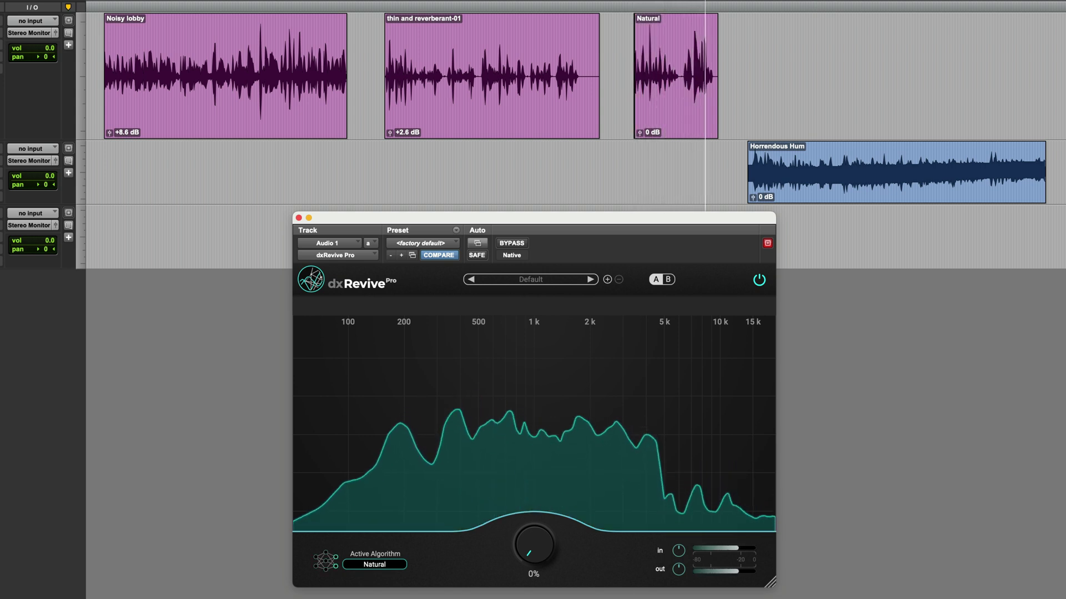
{"action": "key", "text": "space"}
{"action": "left_click_drag", "start_coordinate": [530, 550], "coordinate": [589, 372]}
{"action": "key", "text": "space"}
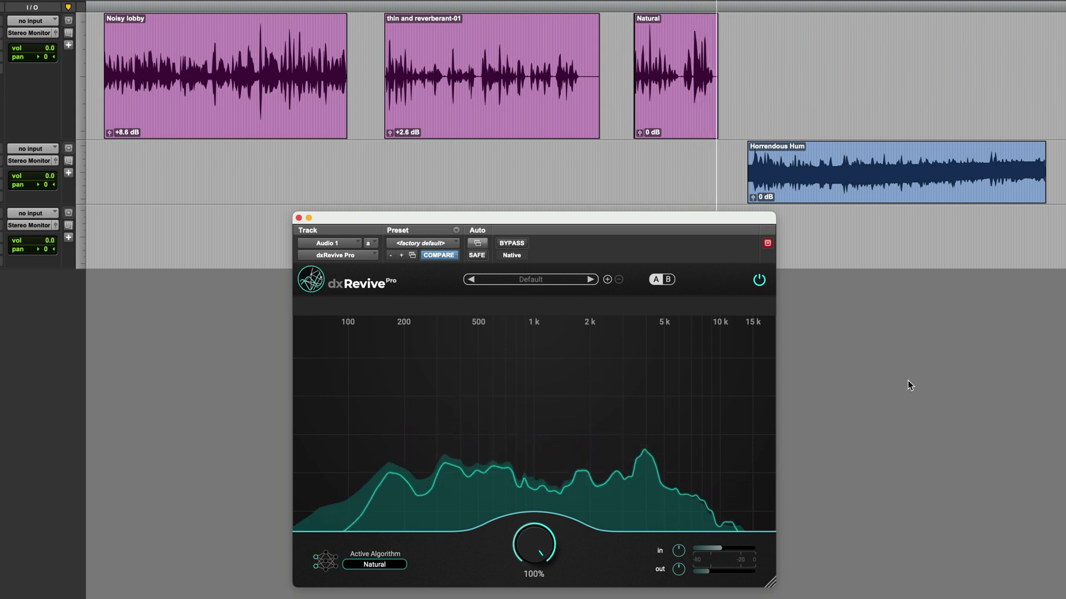
{"action": "key", "text": "space"}
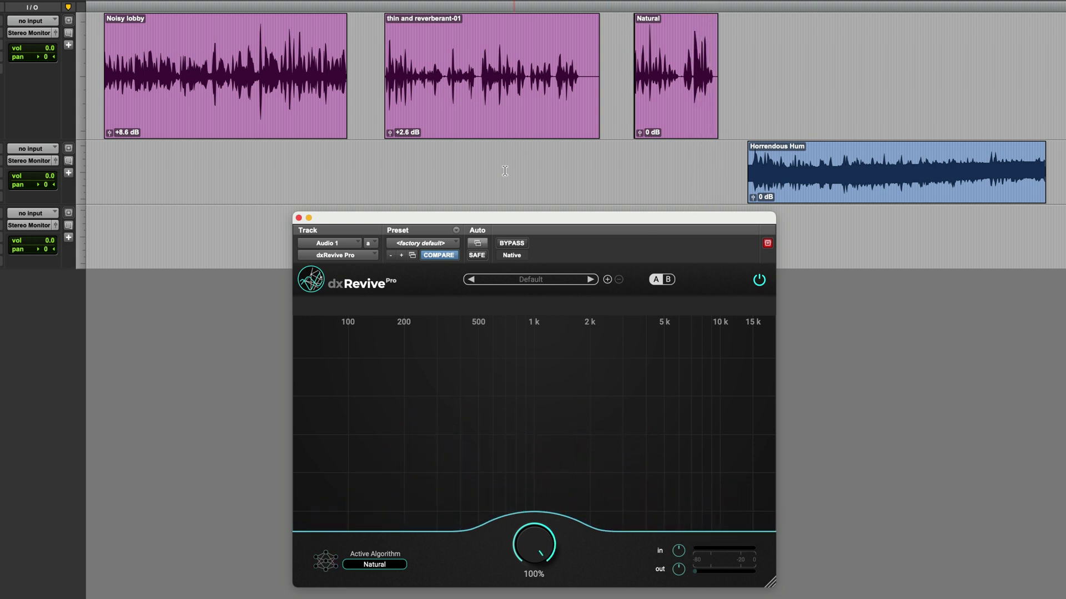
Step: Compare the Natural clip with the cleanup bypassed and then re-enabled
{"action": "left_click", "coordinate": [512, 243]}
{"action": "key", "text": "space"}
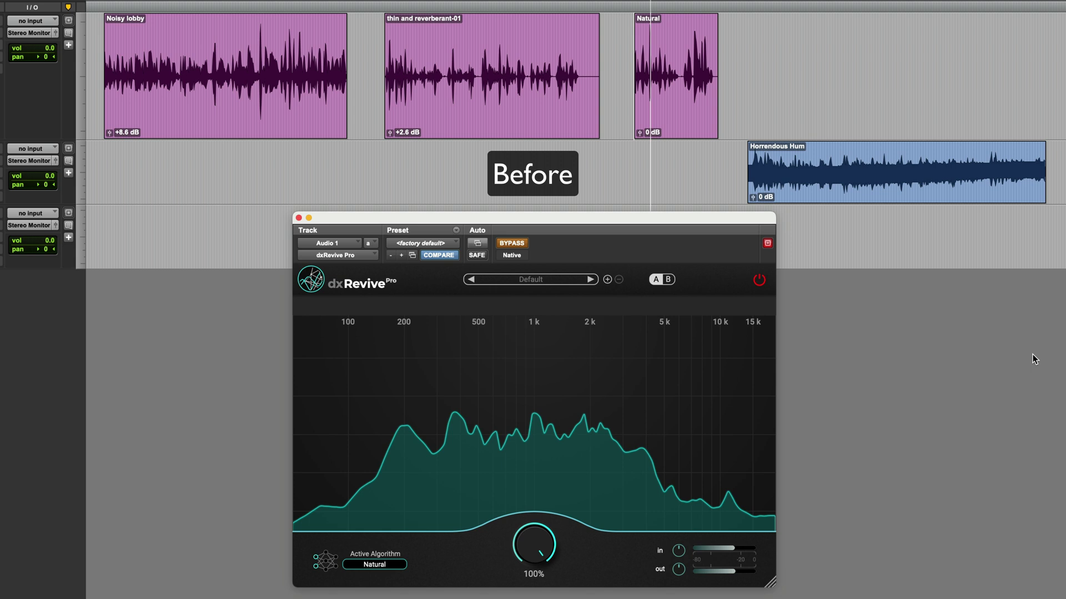
{"action": "left_click", "coordinate": [519, 247]}
{"action": "key", "text": "space"}
{"action": "key", "text": "space"}
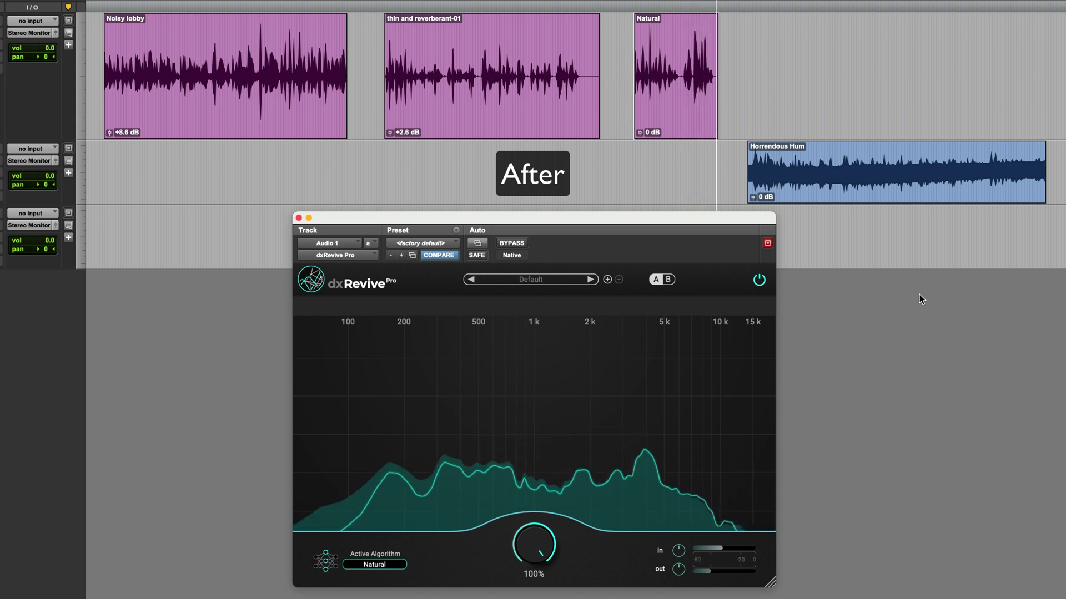
{"action": "key", "text": "space"}
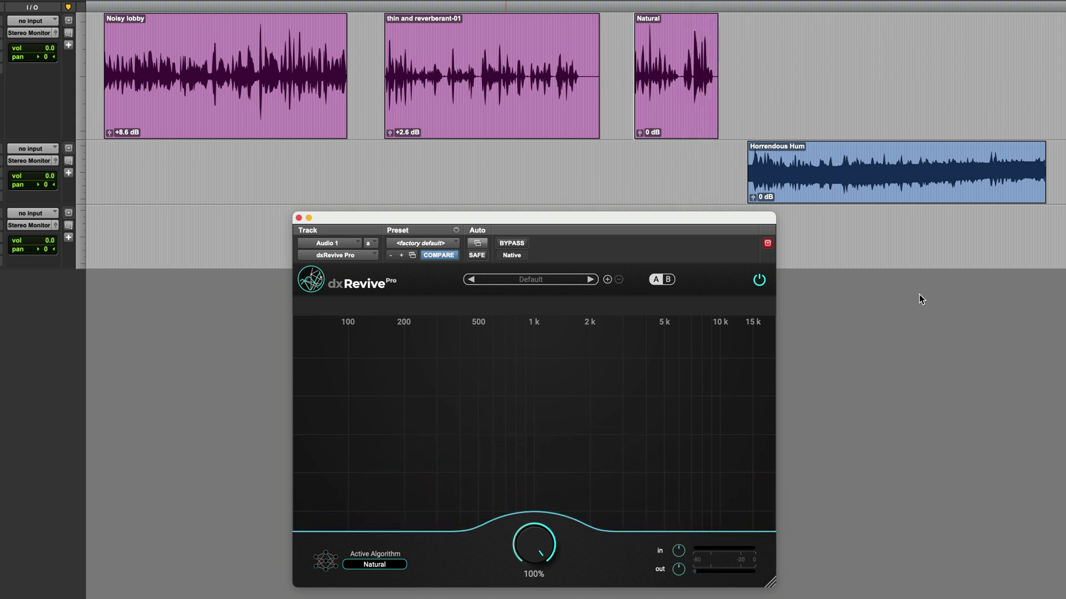
Step: Open Audio 2's dxRevive Pro and play Horrendous Hum, switching the low band off and on
{"action": "left_click", "coordinate": [31, 146]}
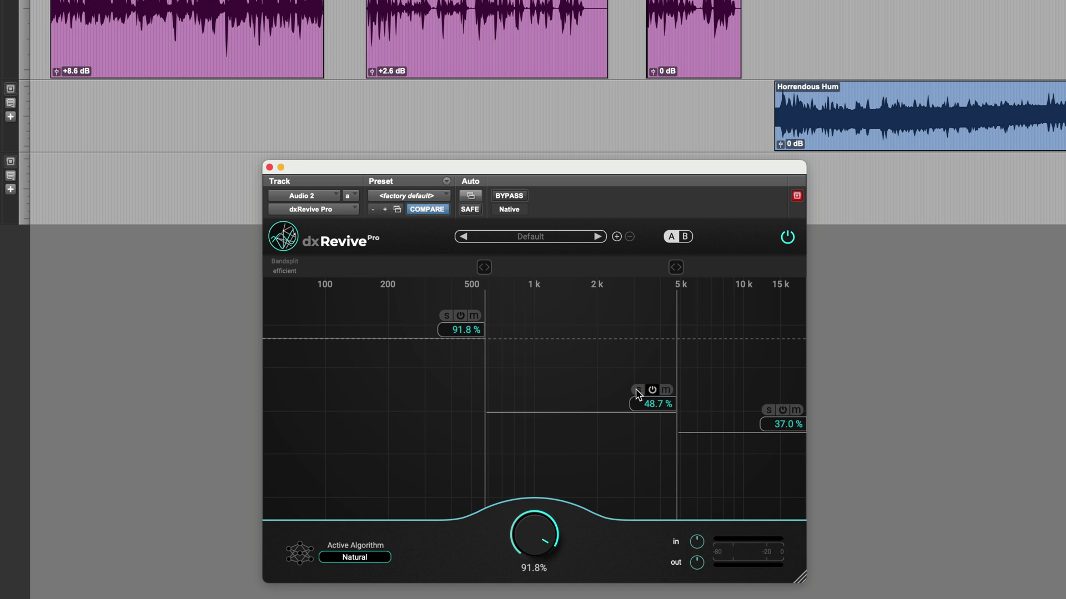
{"action": "left_click", "coordinate": [746, 113]}
{"action": "key", "text": "space"}
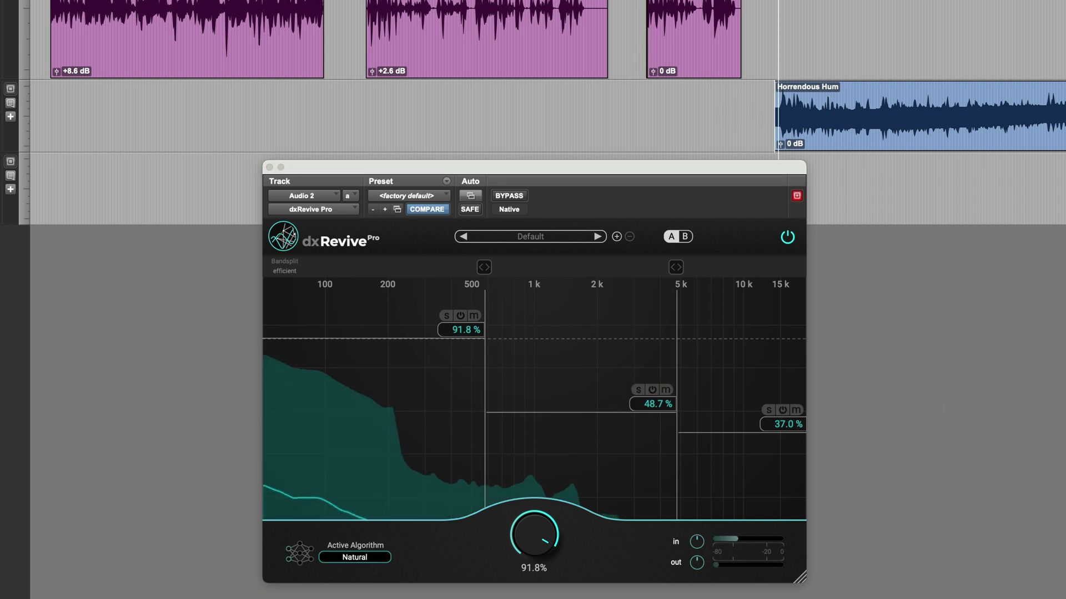
{"action": "left_click", "coordinate": [461, 317]}
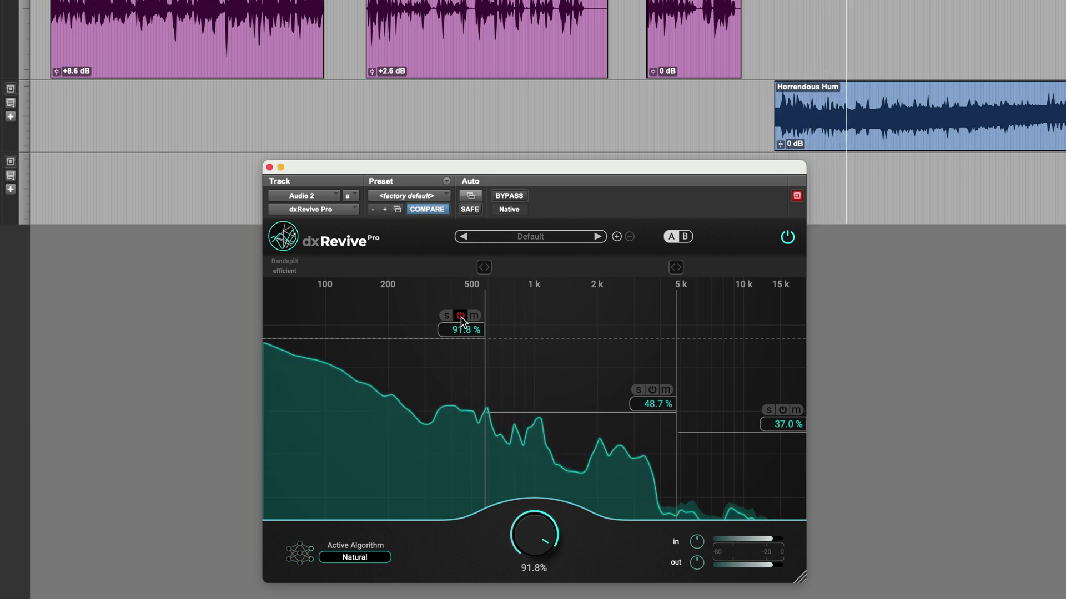
{"action": "left_click", "coordinate": [461, 316]}
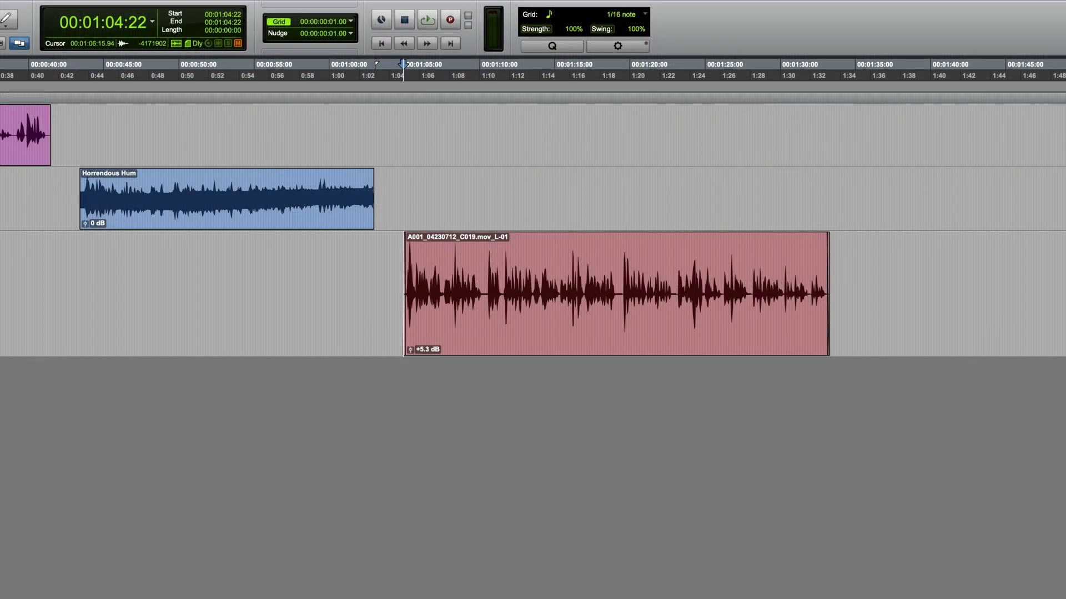
Step: Turn on Audio 3's 80% Studio 2 cleanup while playing the A001_04230712_C019.mov_L-01 clip
{"action": "key", "text": "space"}
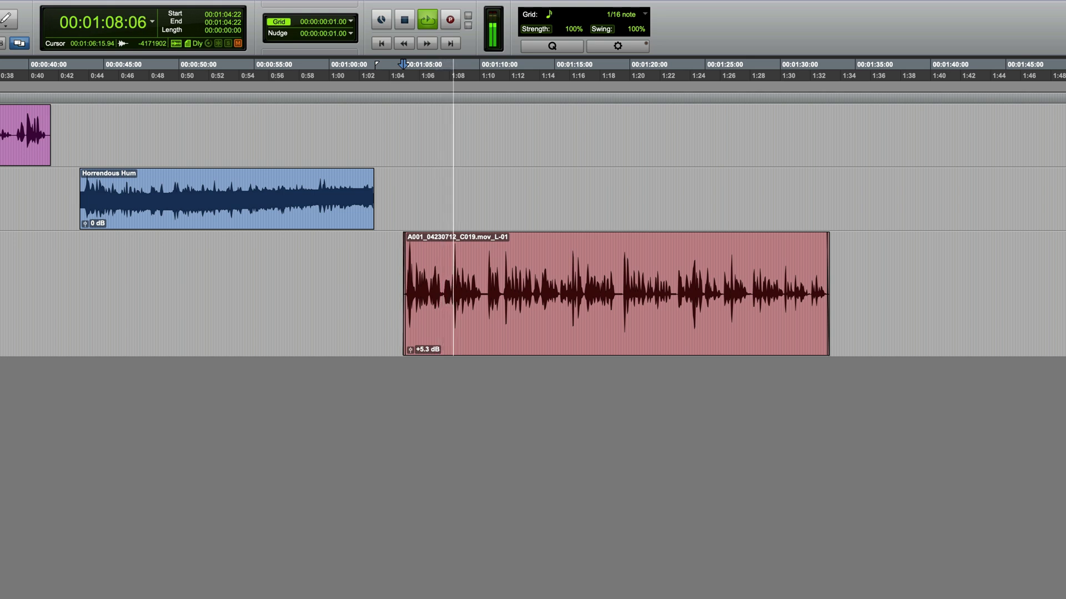
{"action": "key", "text": "space"}
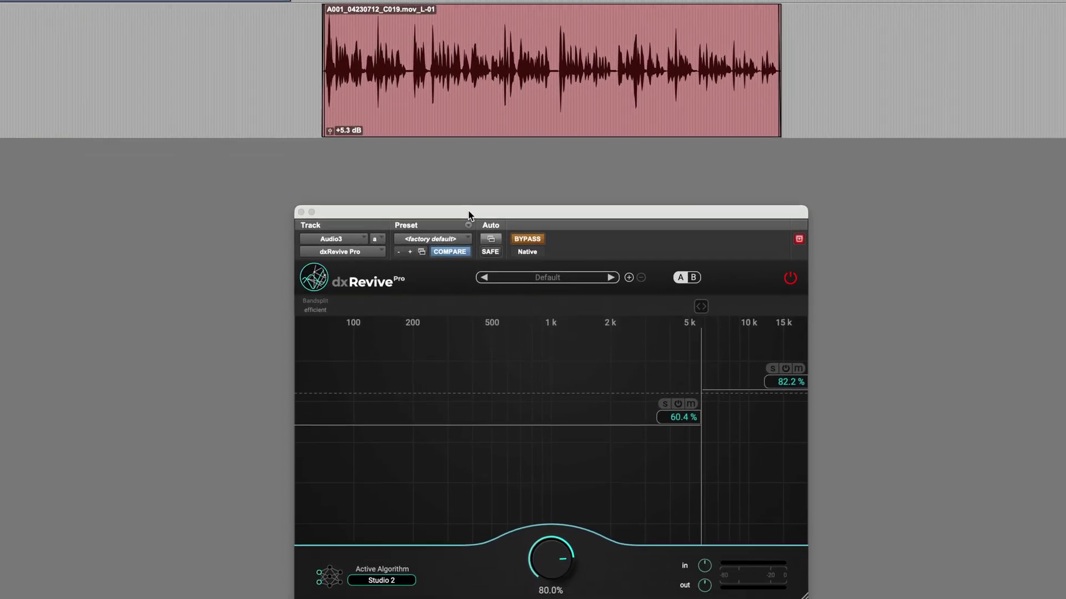
{"action": "left_click_drag", "start_coordinate": [468, 212], "coordinate": [459, 204]}
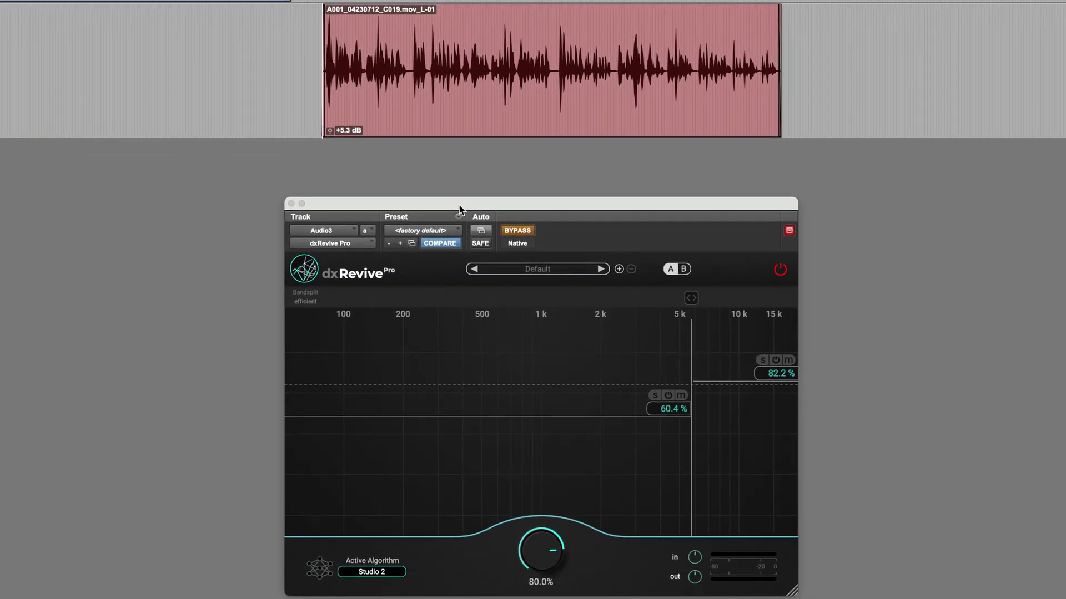
{"action": "key", "text": "space"}
{"action": "left_click", "coordinate": [602, 226]}
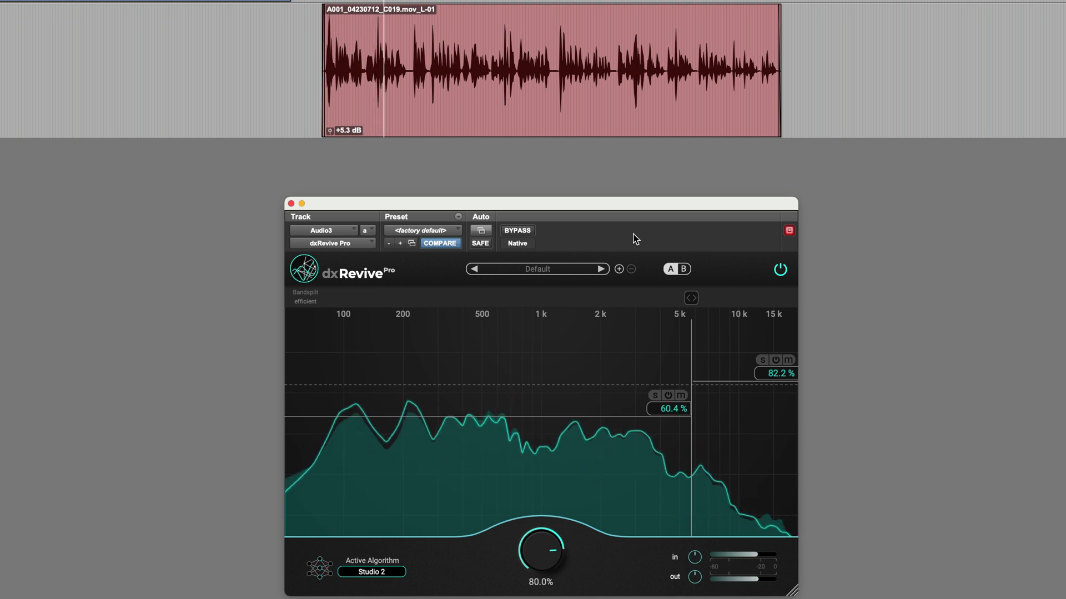
{"action": "key", "text": "space"}
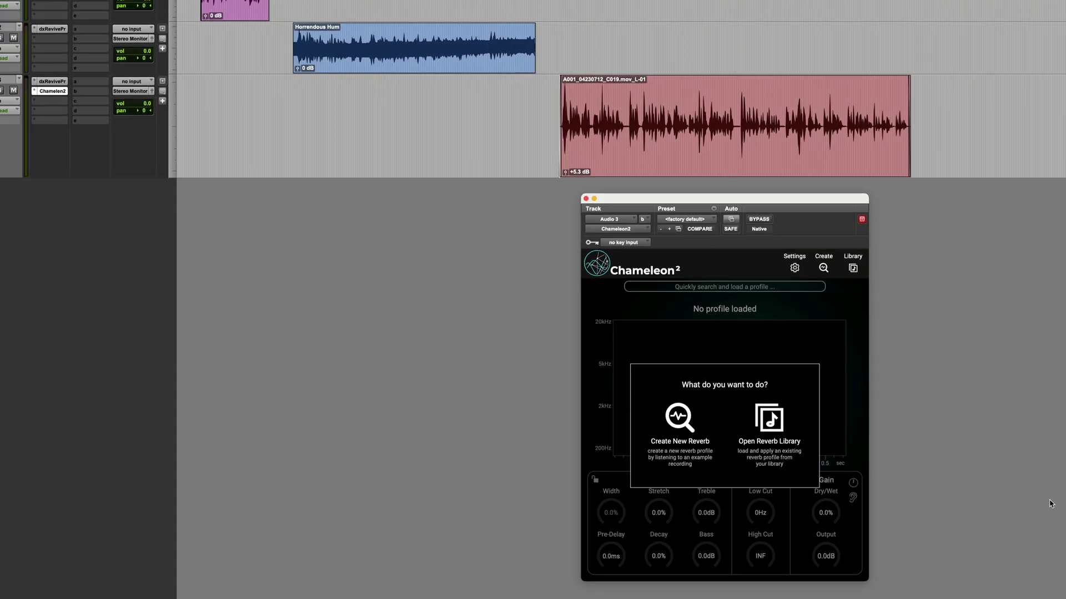
Step: Learn a New Profile reverb in Chameleon² from the clip and apply it
{"action": "left_click", "coordinate": [53, 82]}
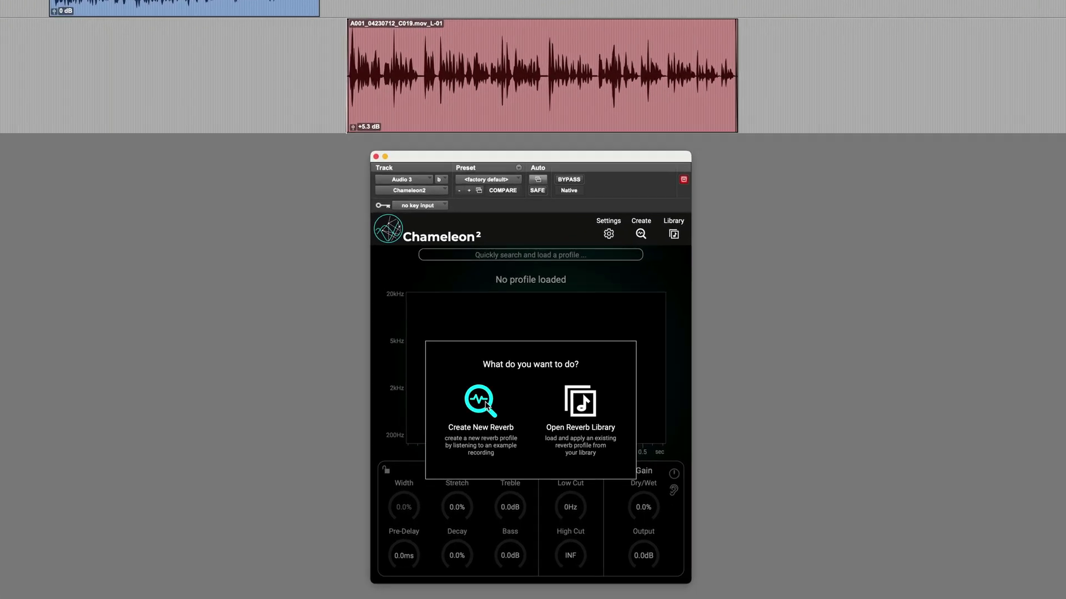
{"action": "left_click", "coordinate": [680, 419]}
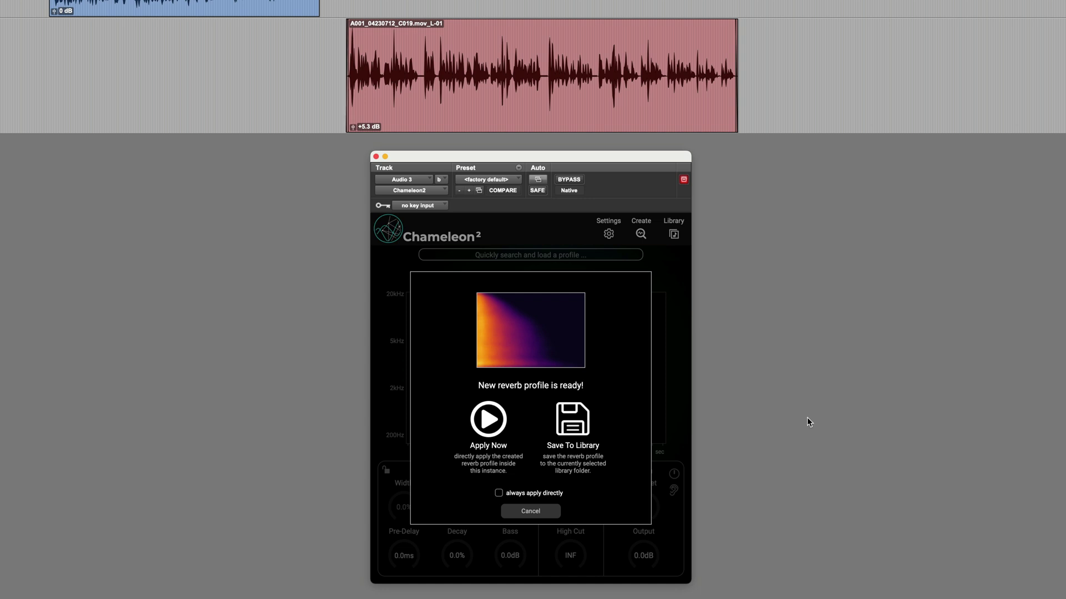
{"action": "left_click", "coordinate": [486, 419]}
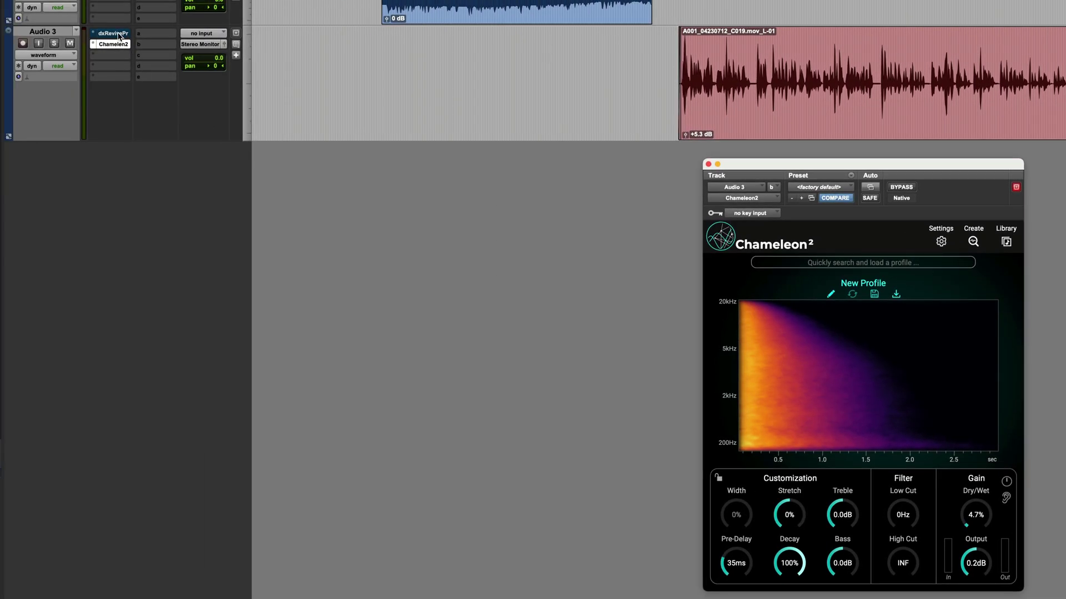
Step: Play the clip with Audio 3's 80% dxRevive and the Chameleon² reverb shown side by side
{"action": "left_click", "coordinate": [119, 34]}
{"action": "key", "text": "space"}
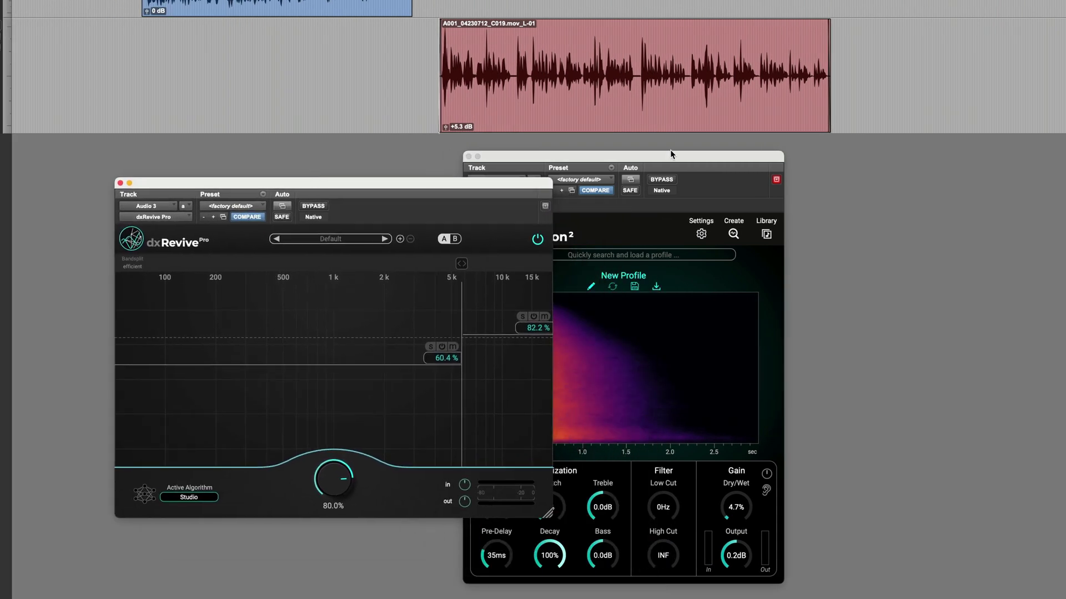
{"action": "left_click_drag", "start_coordinate": [633, 159], "coordinate": [716, 153]}
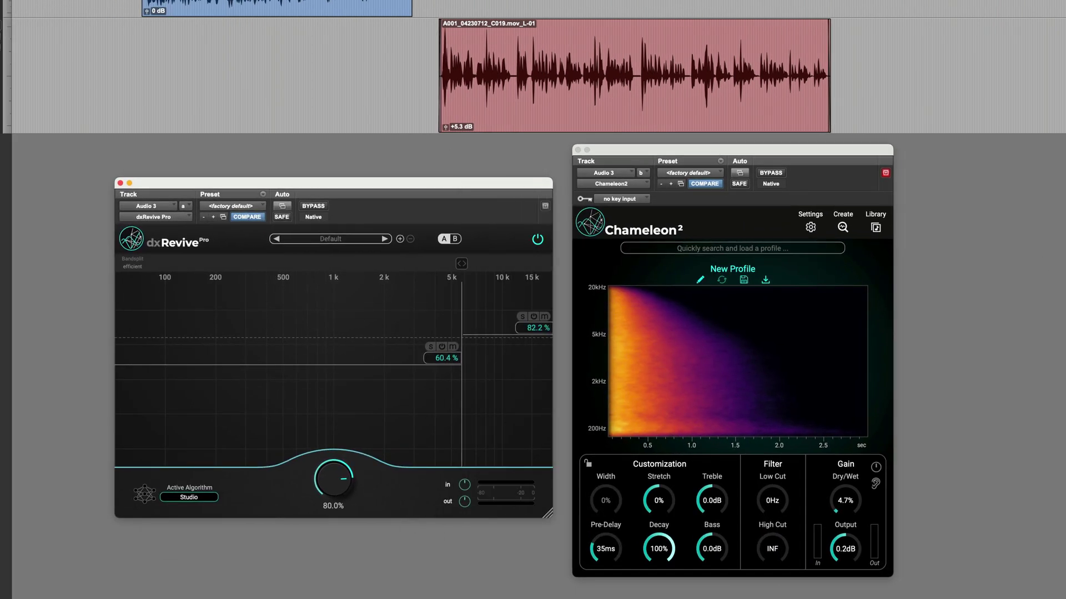